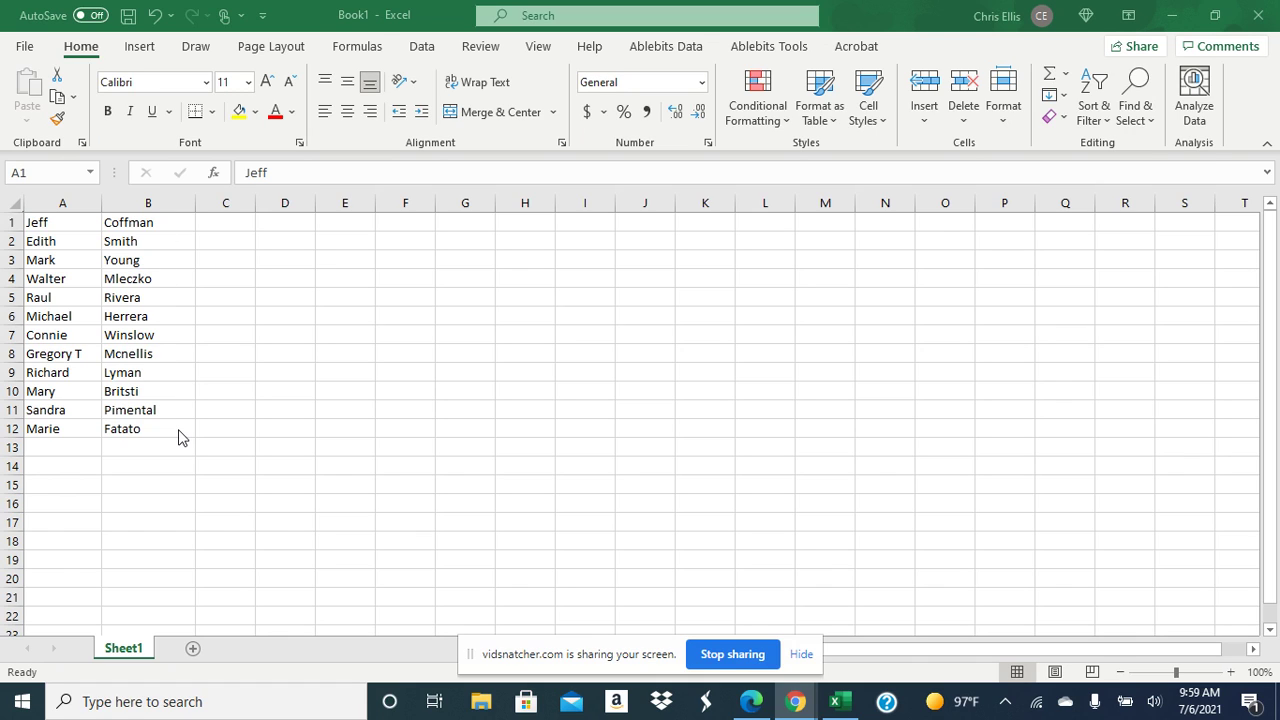
left_click(60, 228)
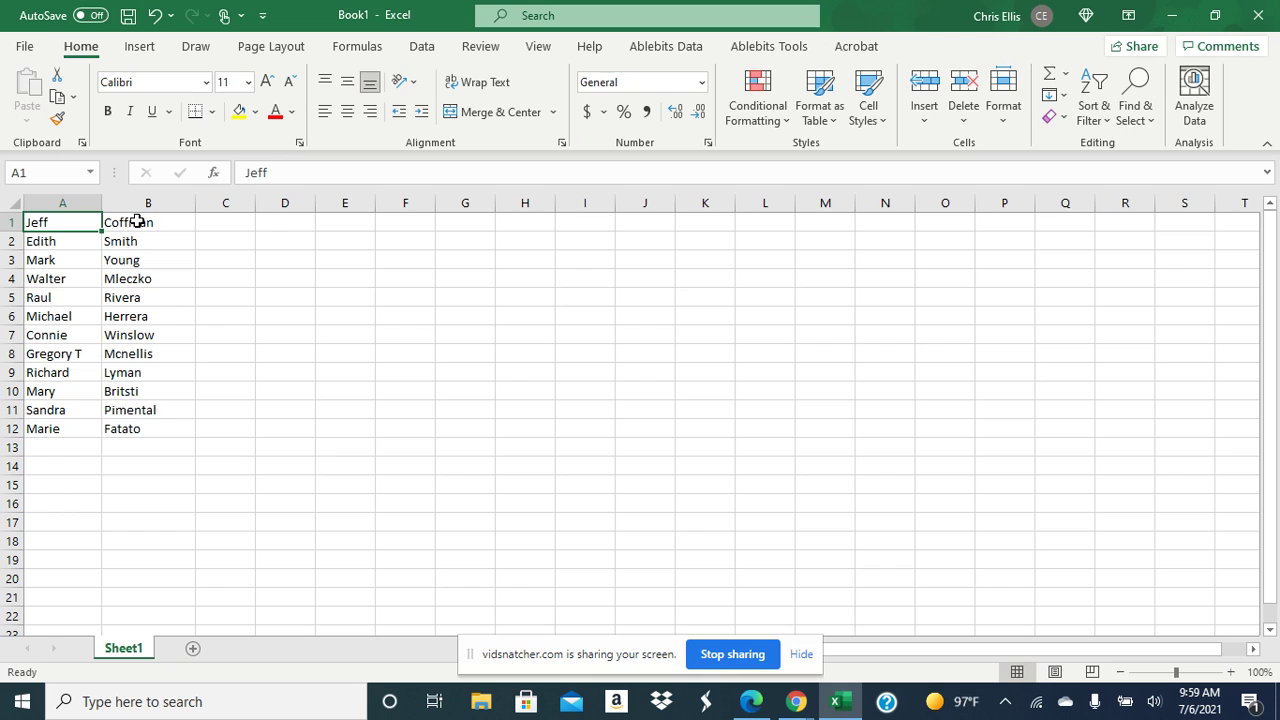
left_click_drag(113, 221, 126, 217)
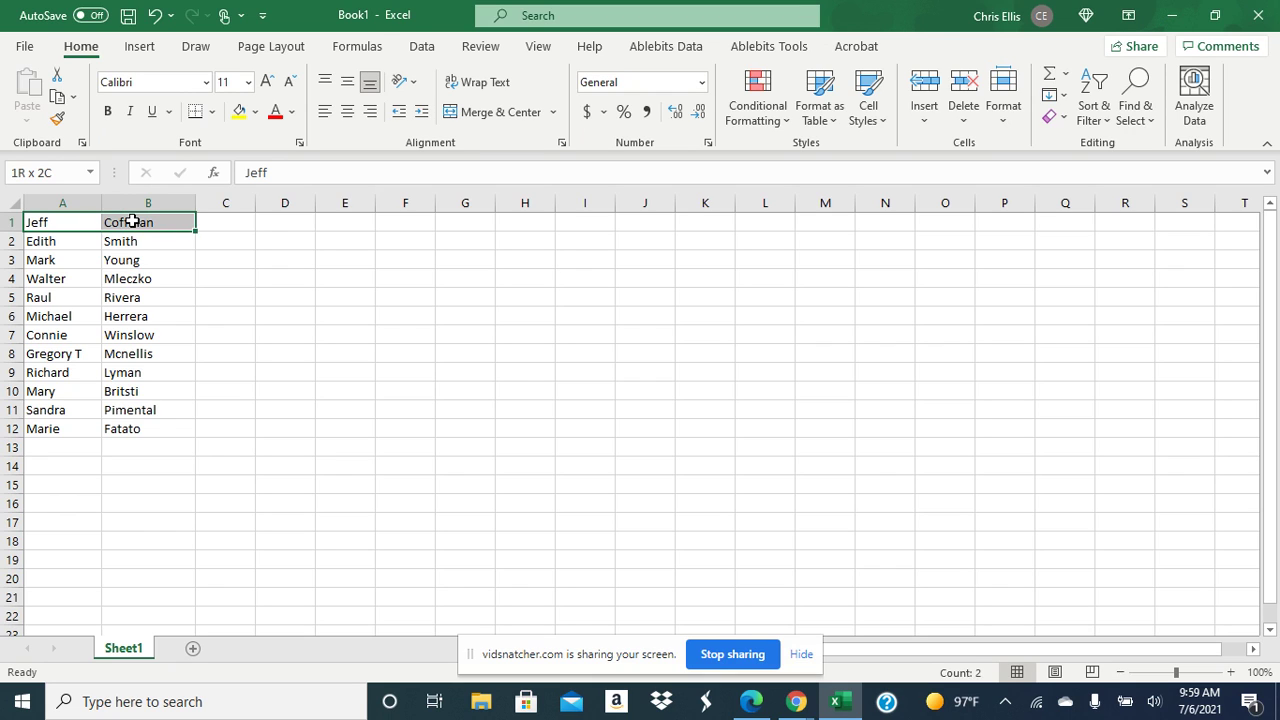
left_click(510, 114)
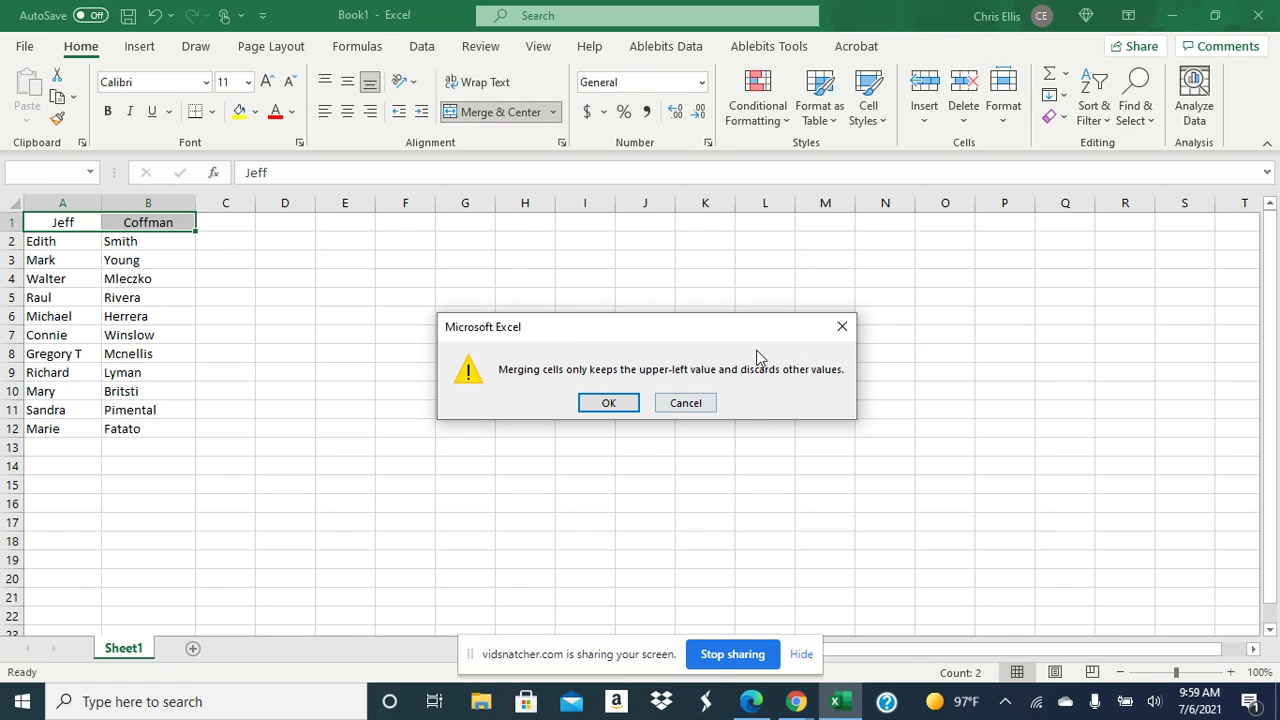
left_click(686, 403)
left_click(555, 112)
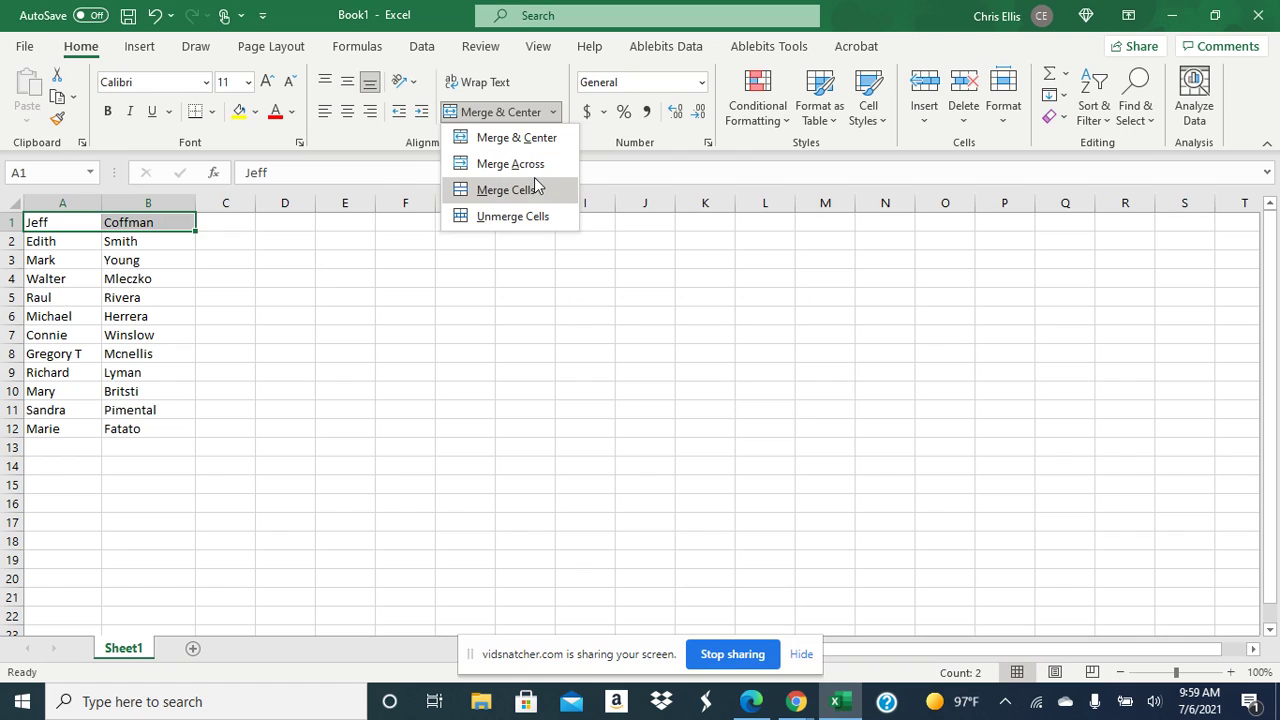
left_click(291, 224)
Enter the formula =CONCAT(A1, " ",B1) in cell D1 to join the first and last names with a space.
left_click(292, 224)
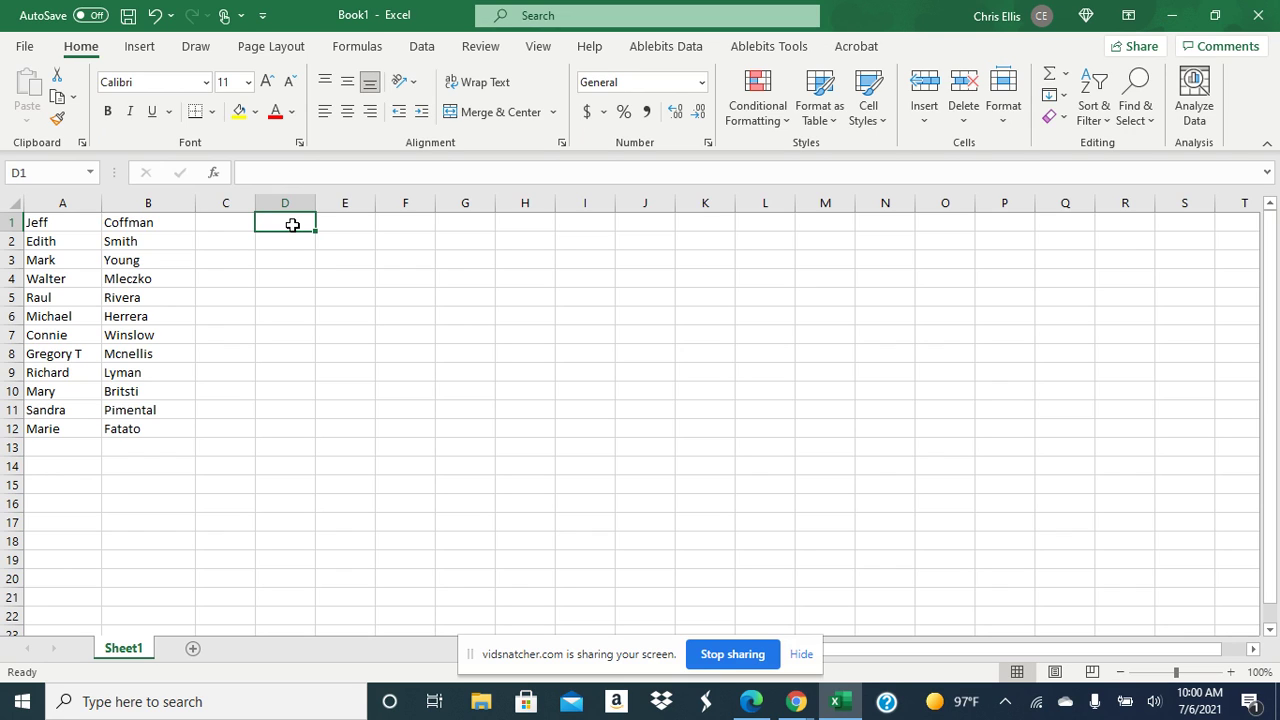
type("=con")
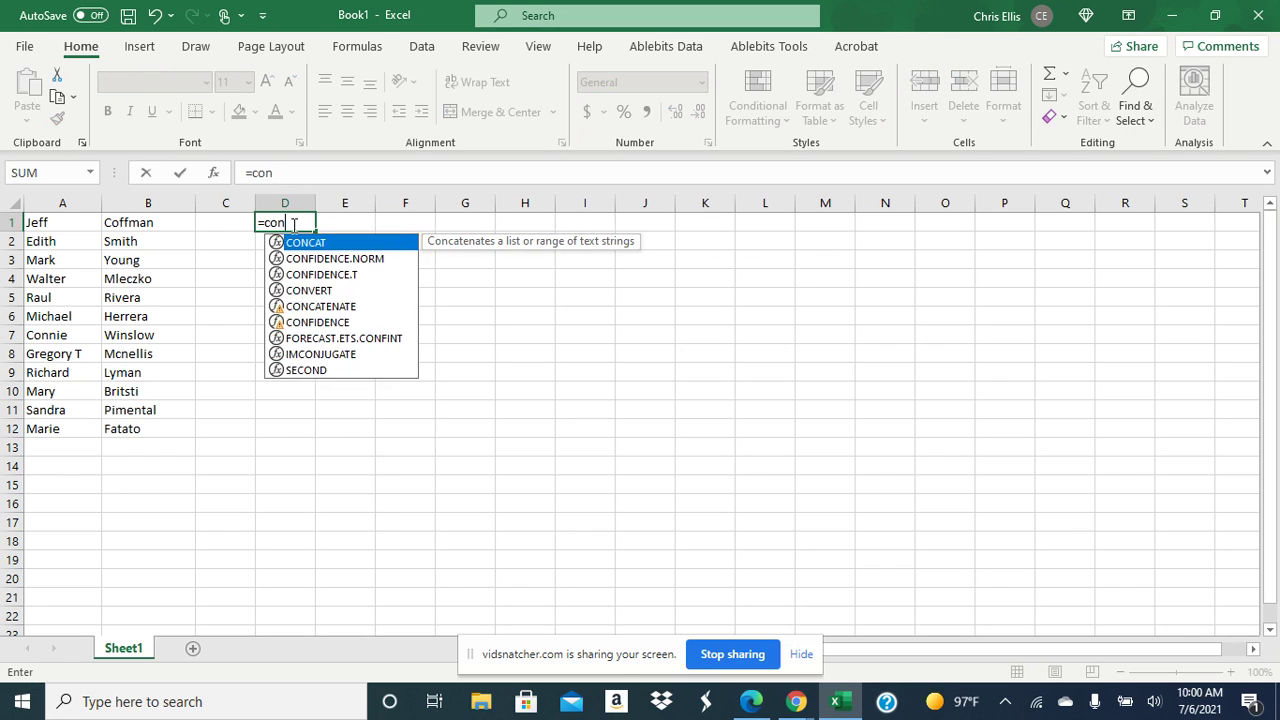
type("cat(")
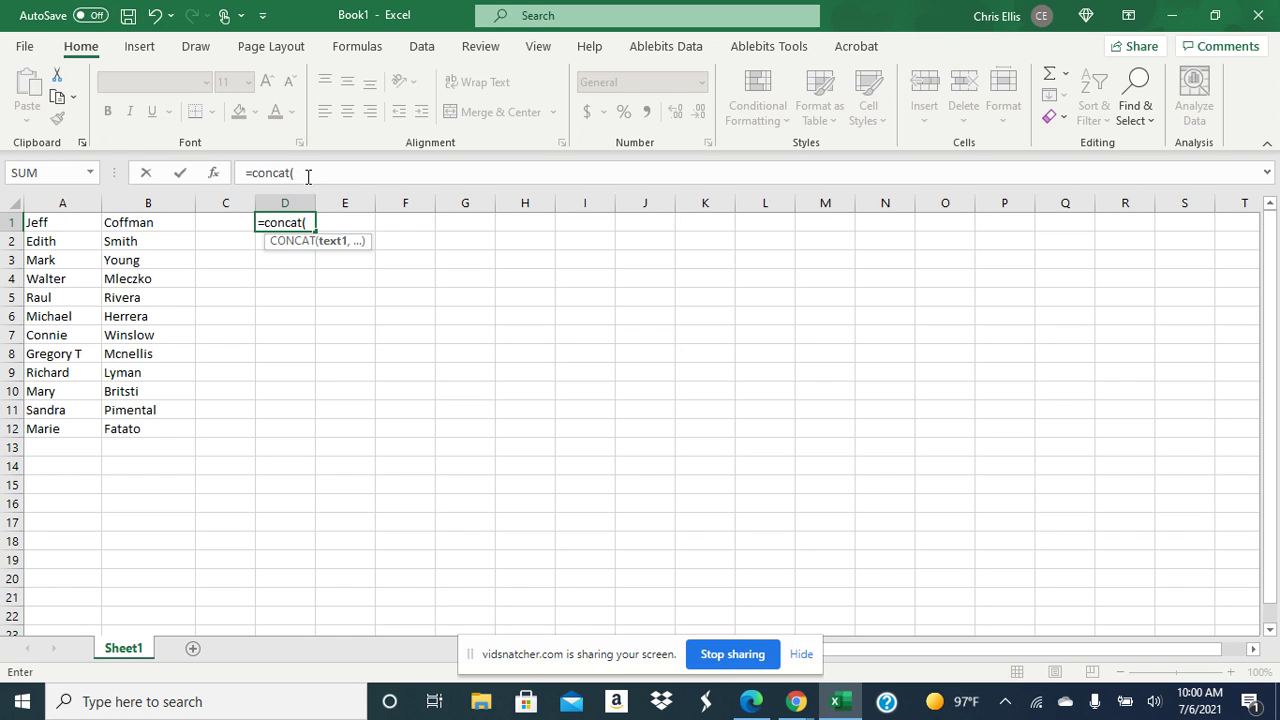
left_click(60, 225)
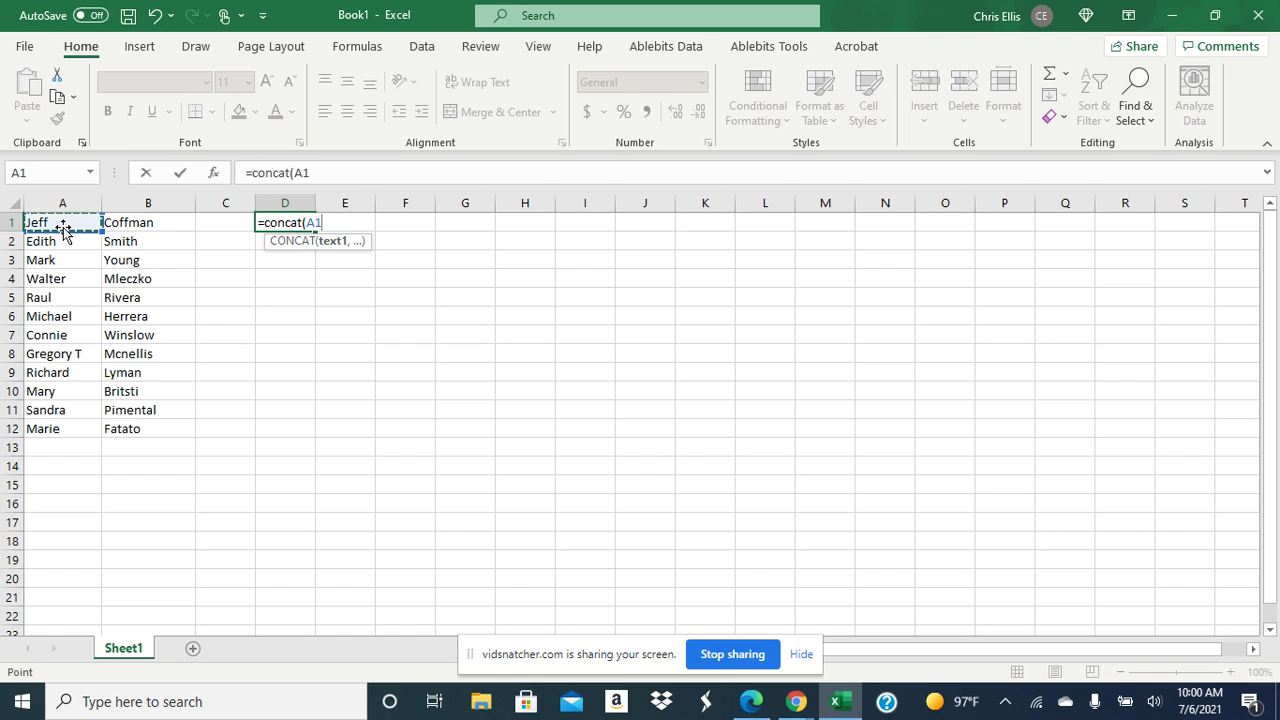
type(",")
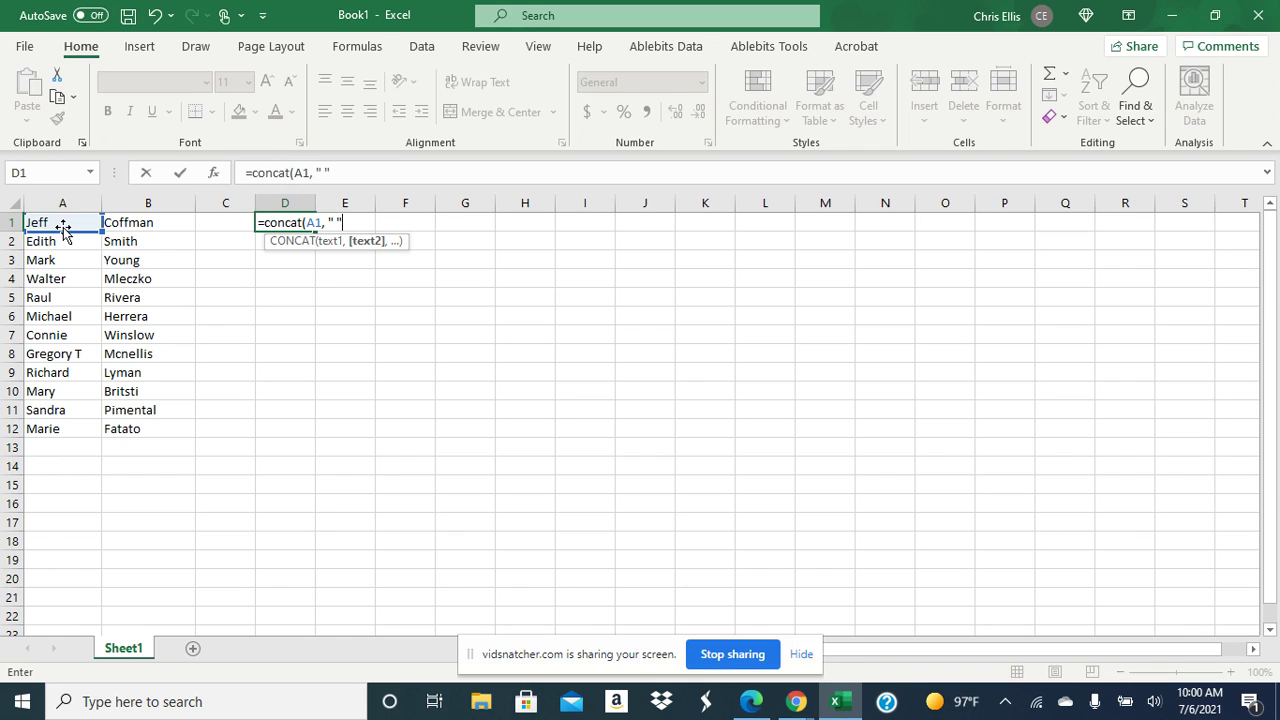
type("\" \",")
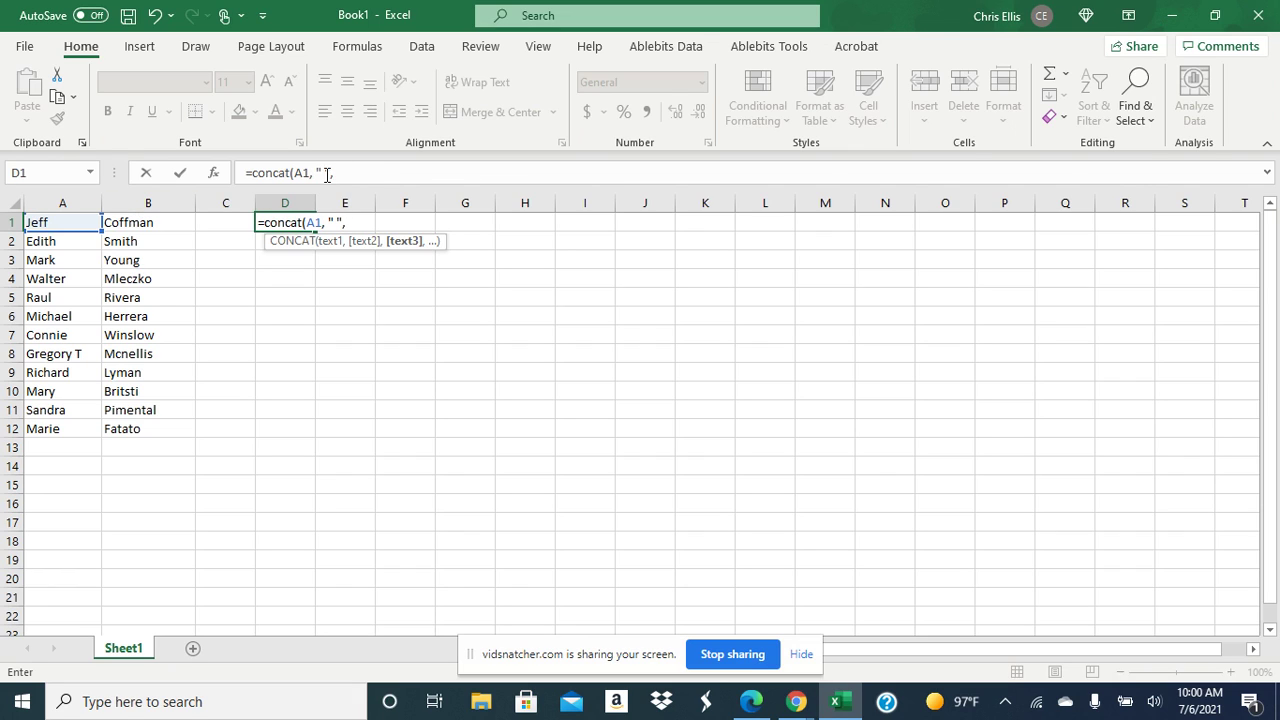
left_click(157, 222)
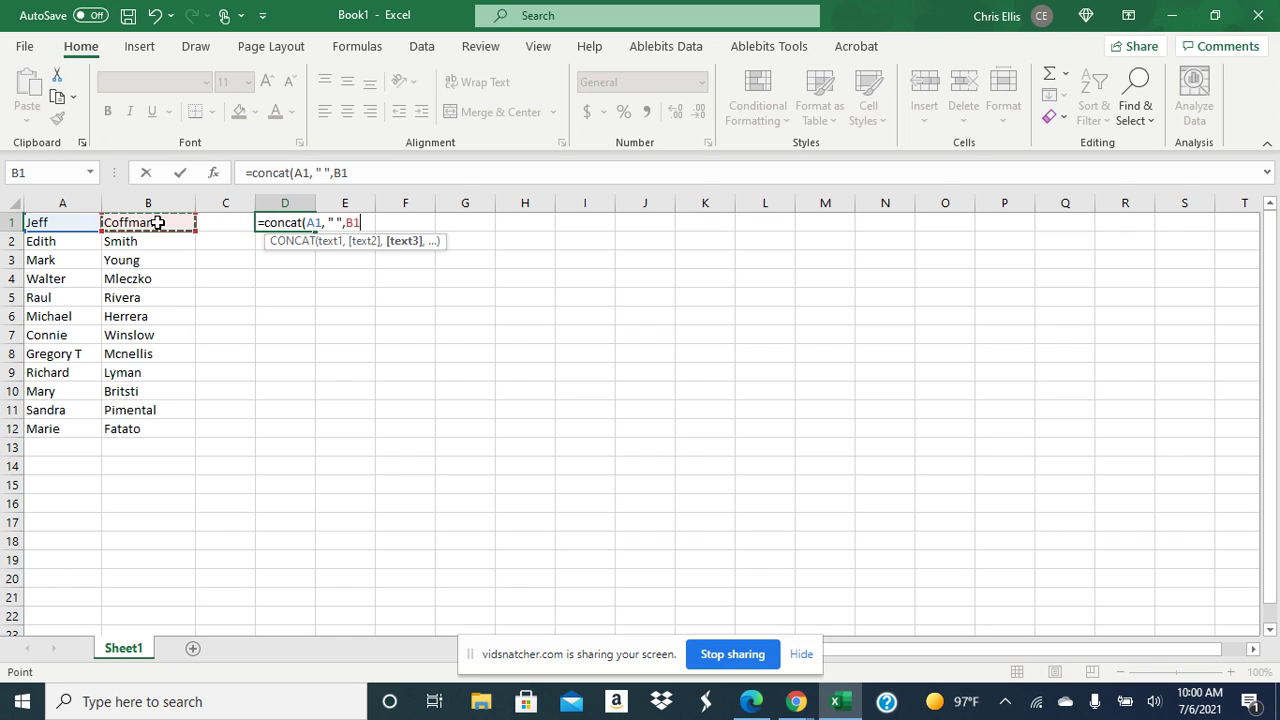
type(")")
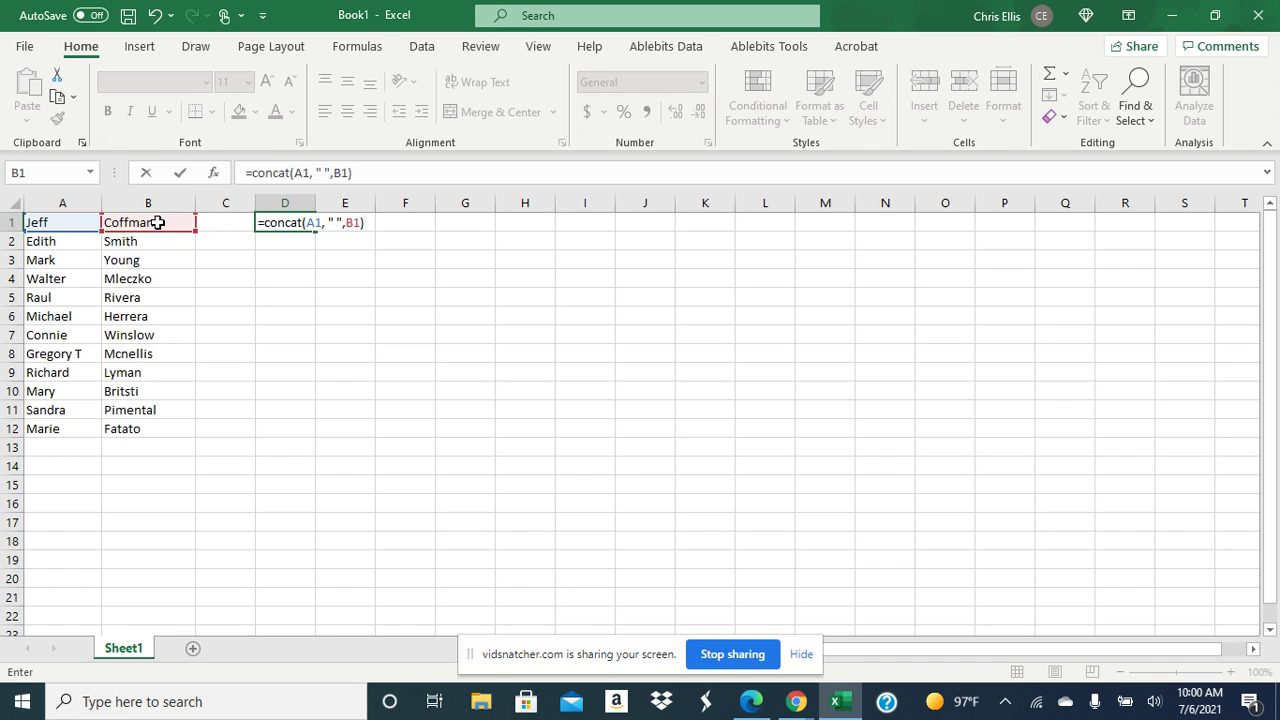
key("BackSpace")
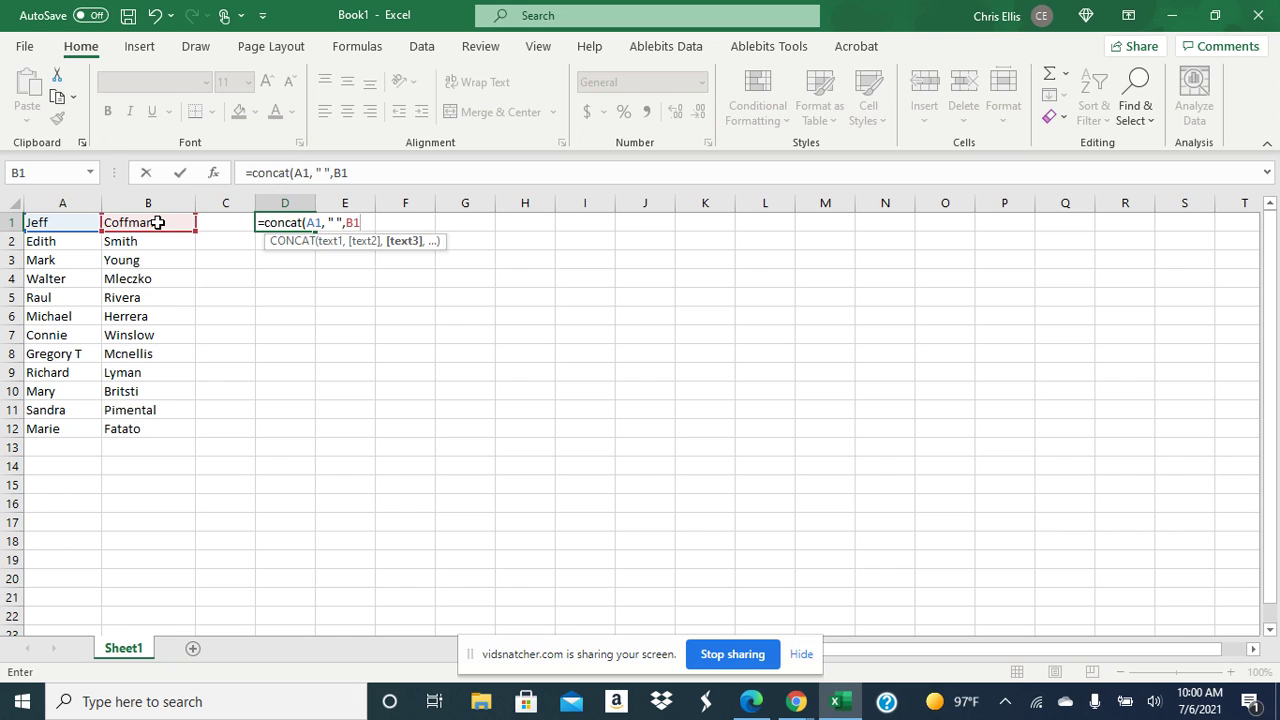
key("Return")
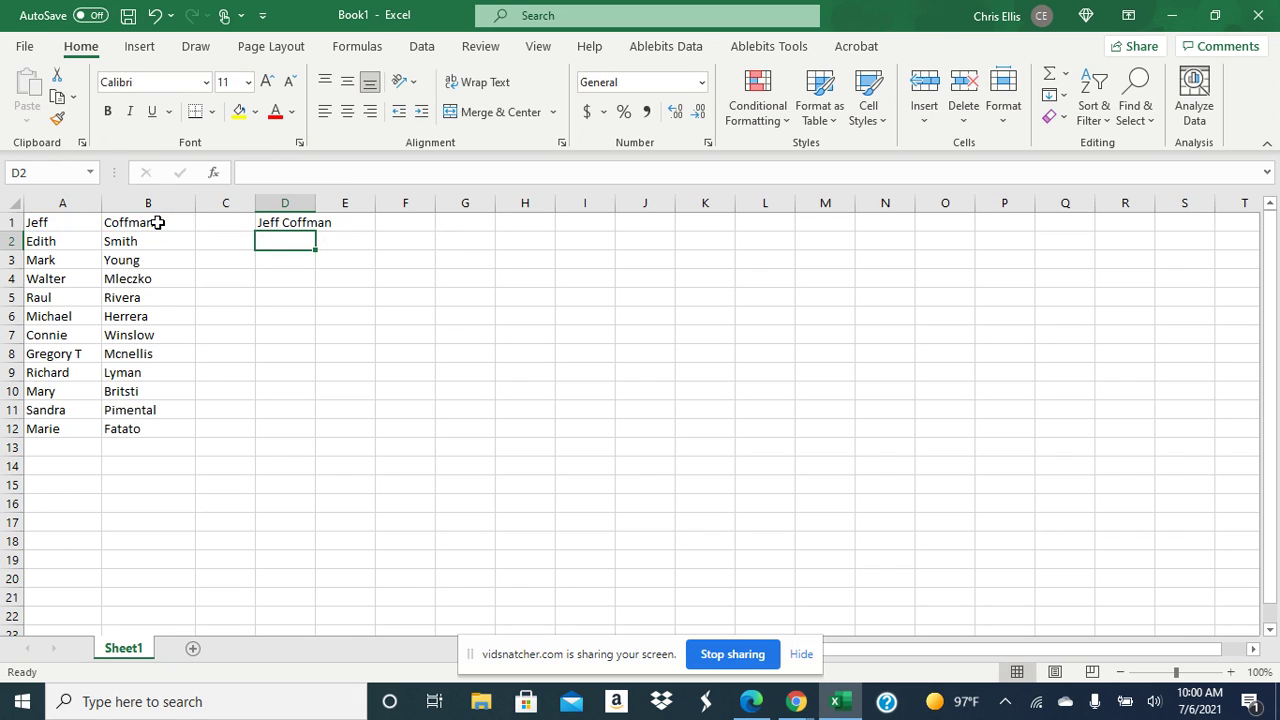
Widen column D to fit the full names and fill the D1 formula down through D12.
left_click_drag(315, 203, 370, 203)
left_click(312, 224)
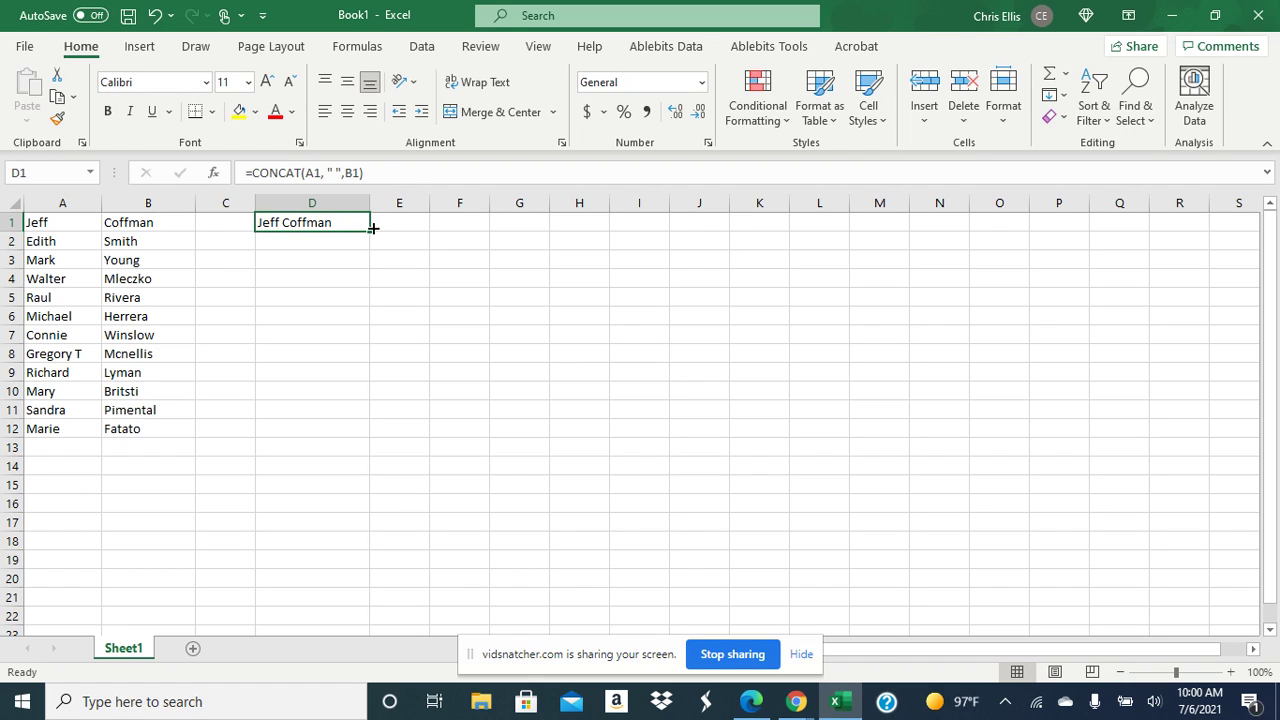
left_click_drag(370, 231, 366, 440)
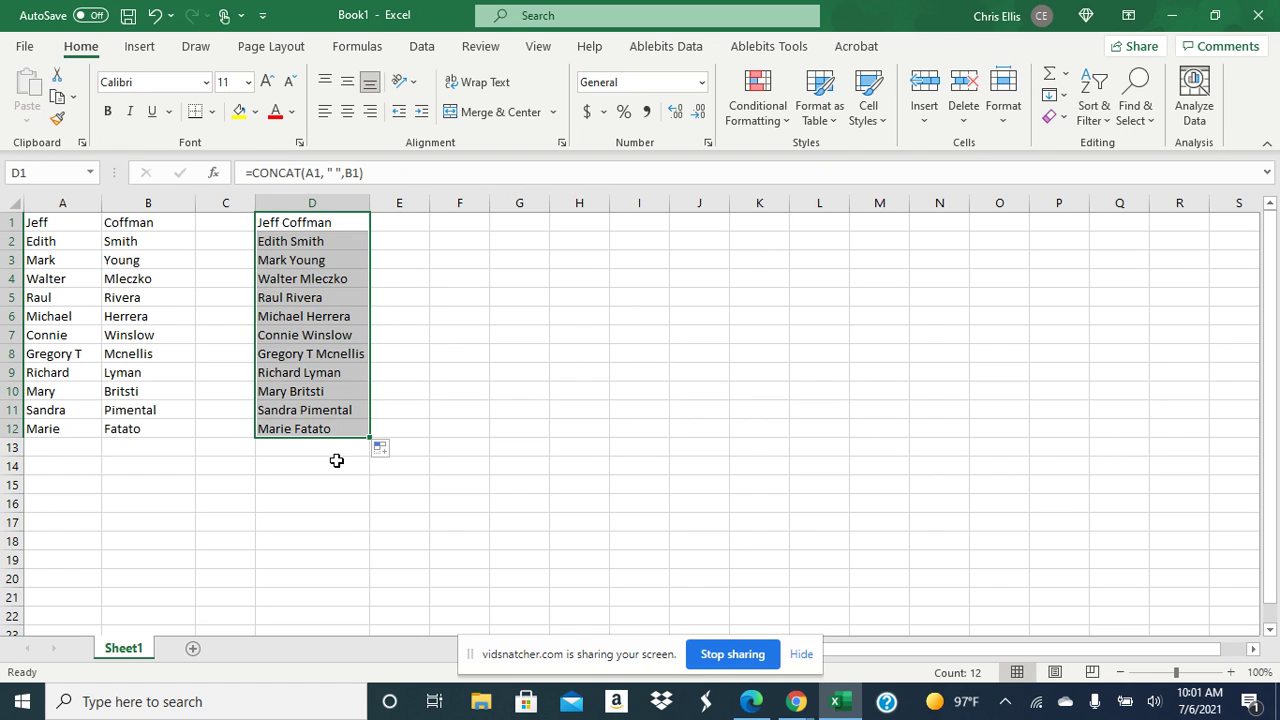
left_click(338, 448)
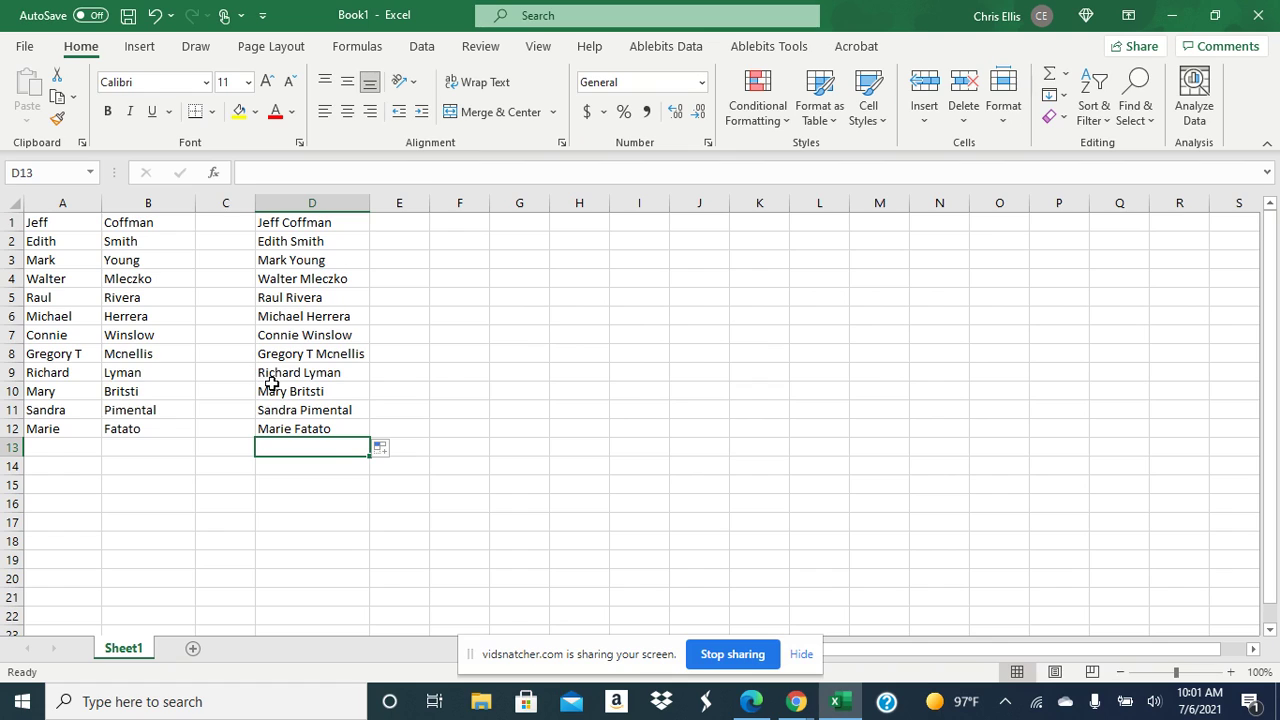
left_click(520, 332)
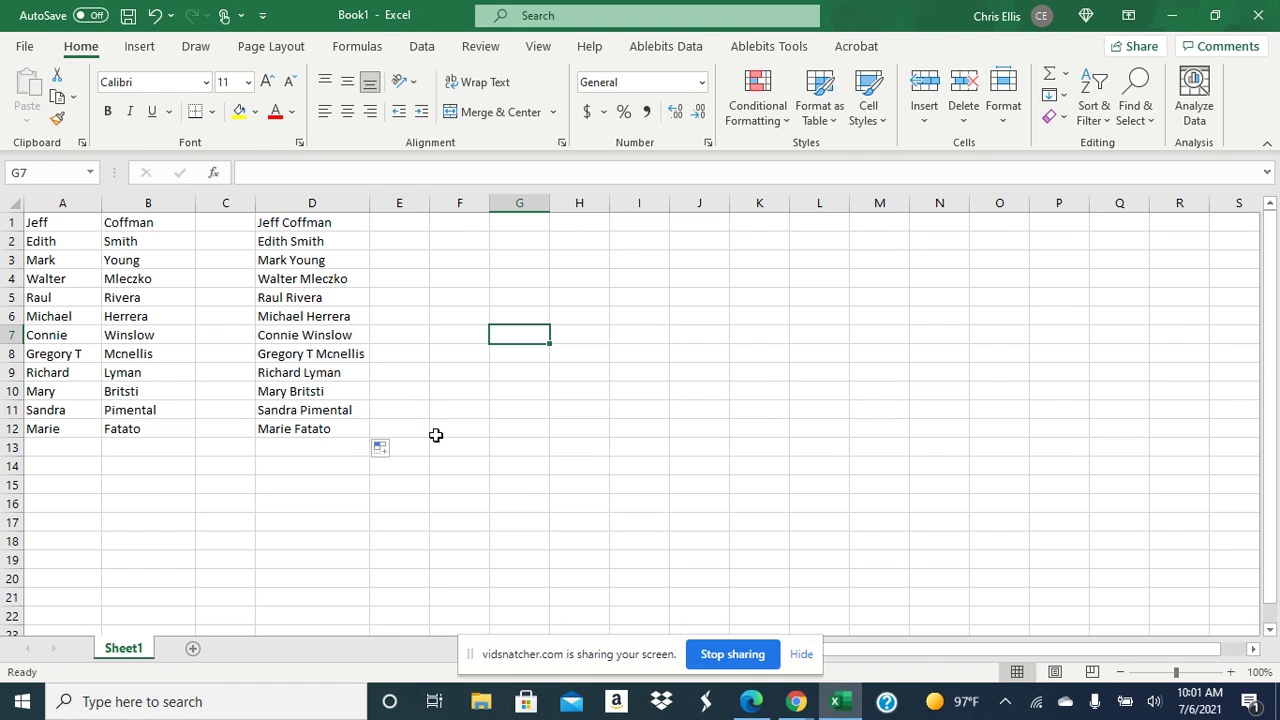
Try deleting the last-name column B, and undo the deletion.
right_click(138, 205)
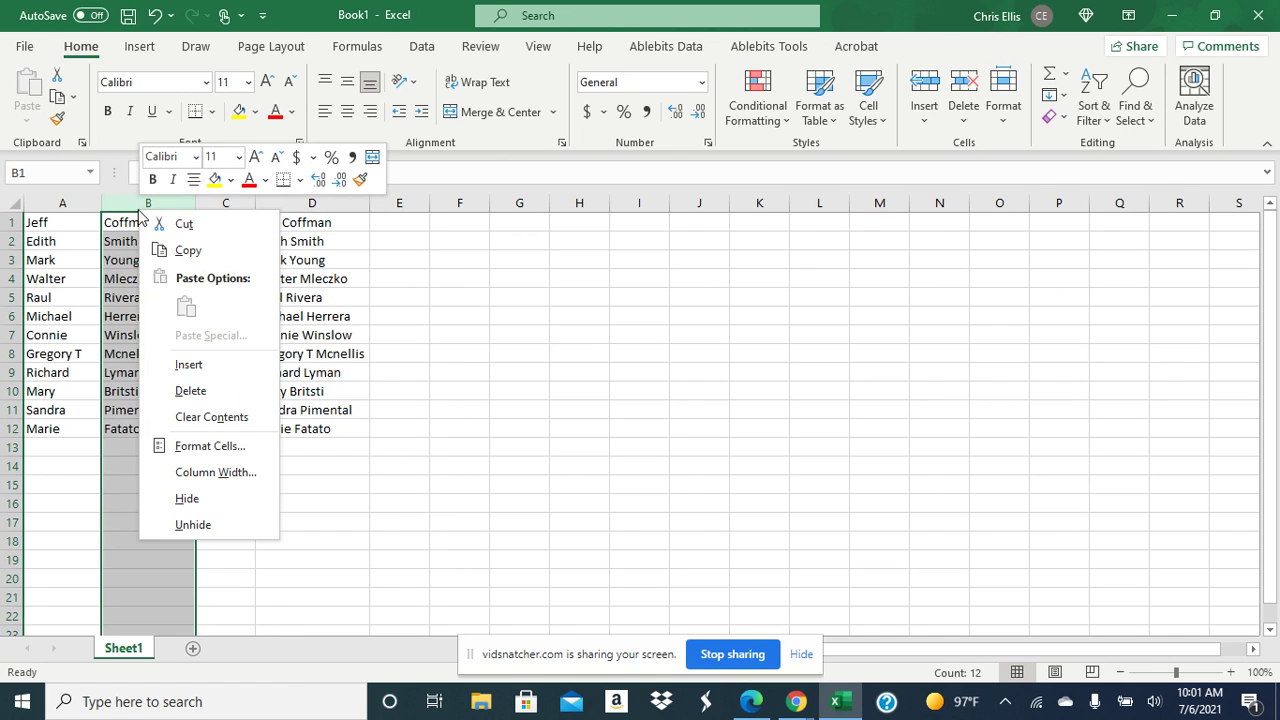
left_click(192, 391)
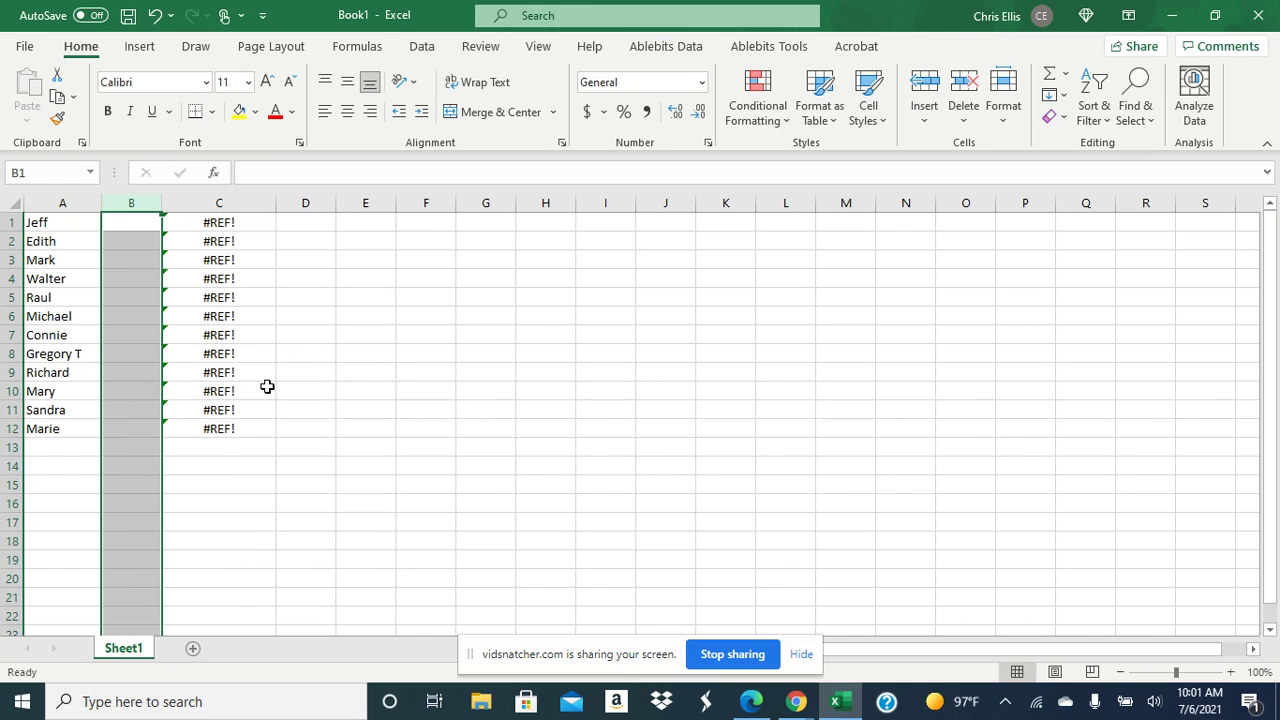
key("ctrl+z")
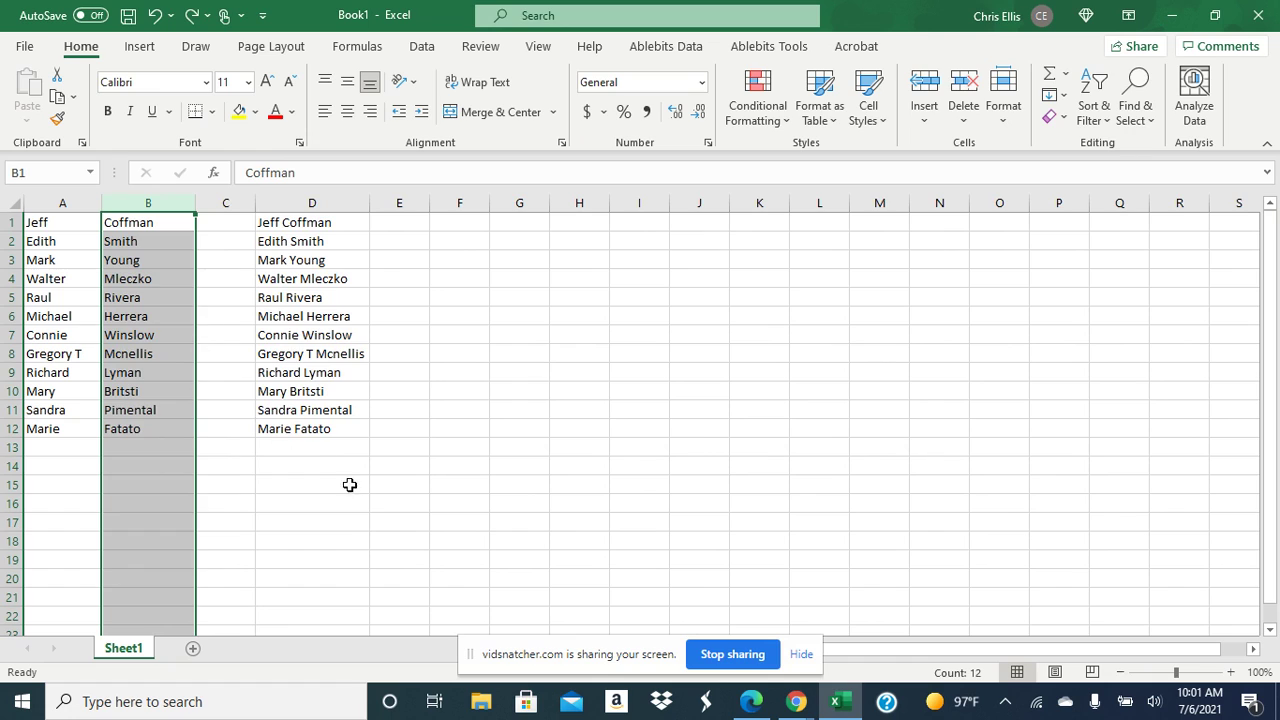
left_click(236, 430)
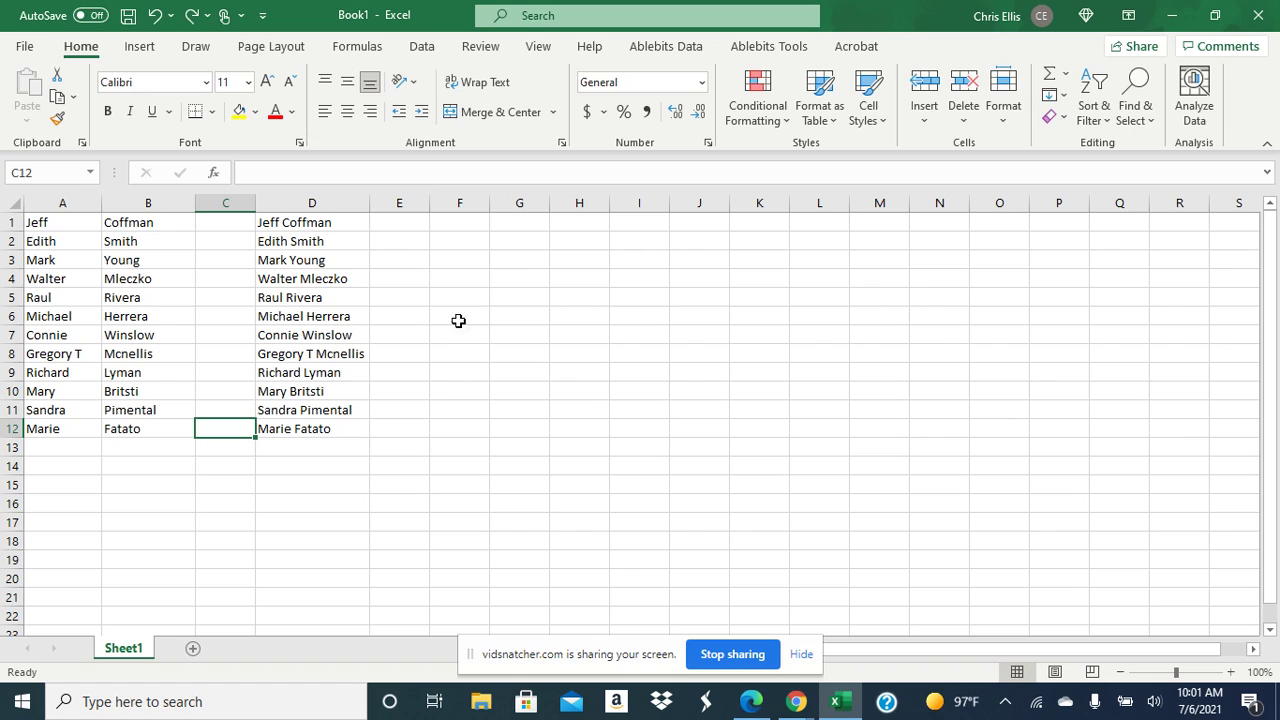
left_click(521, 239)
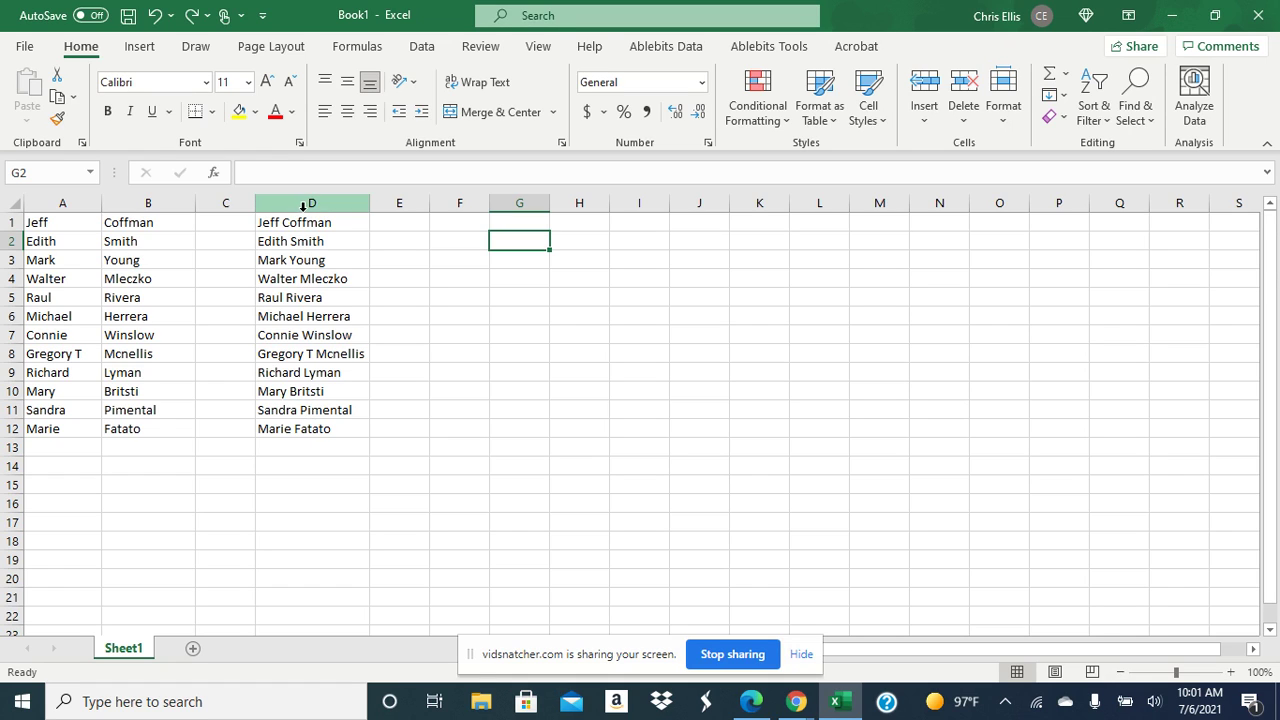
Copy the combined names in D1:D12 and paste them as values only, starting at cell E1.
left_click_drag(288, 222, 300, 427)
right_click(301, 430)
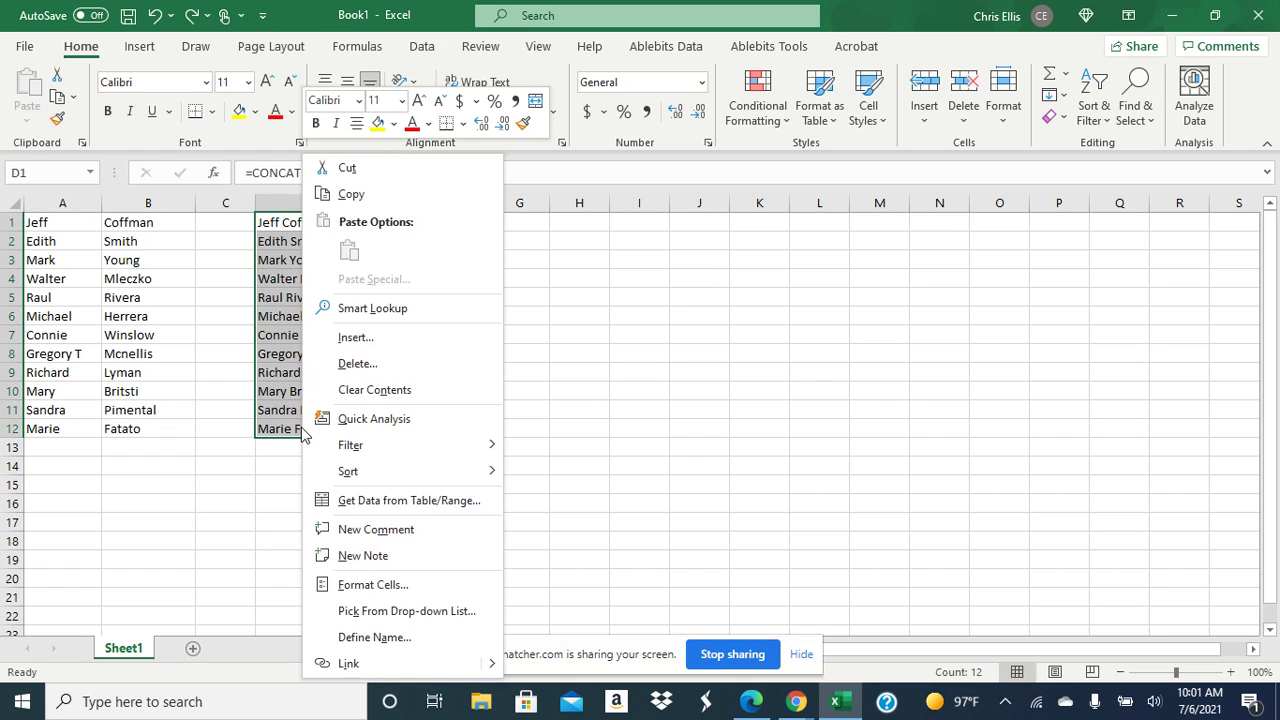
left_click(355, 195)
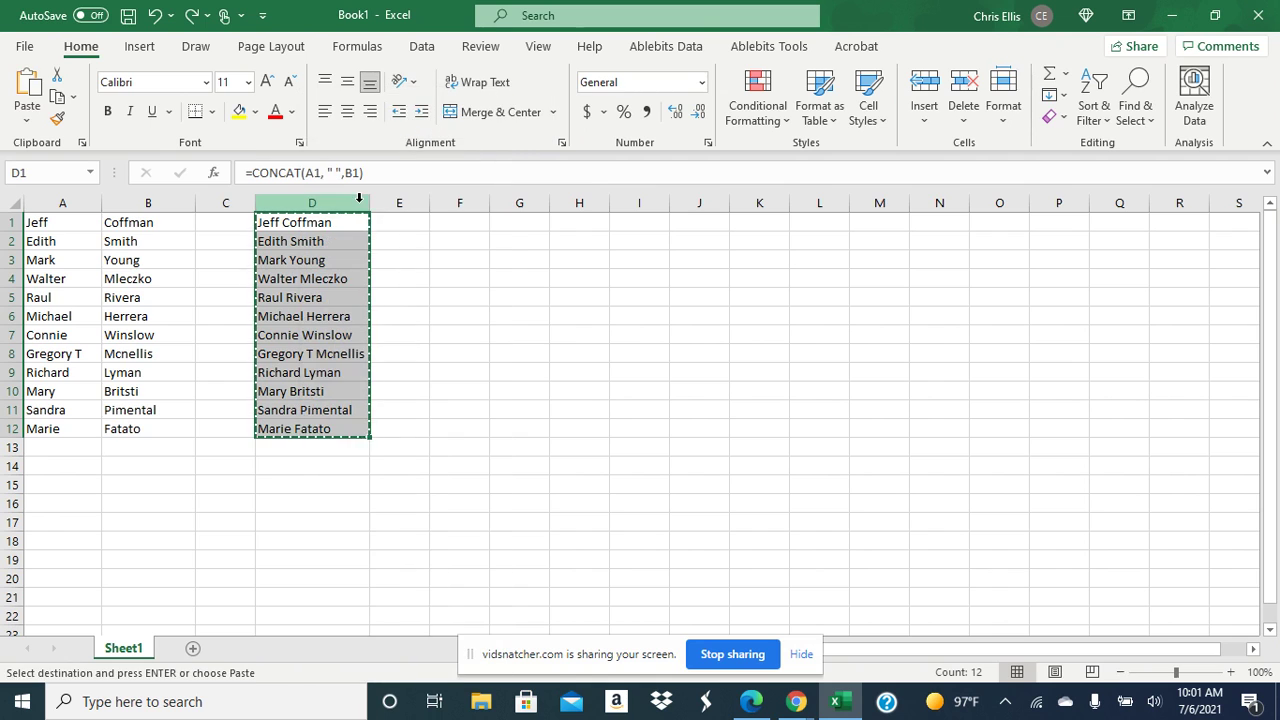
left_click(413, 222)
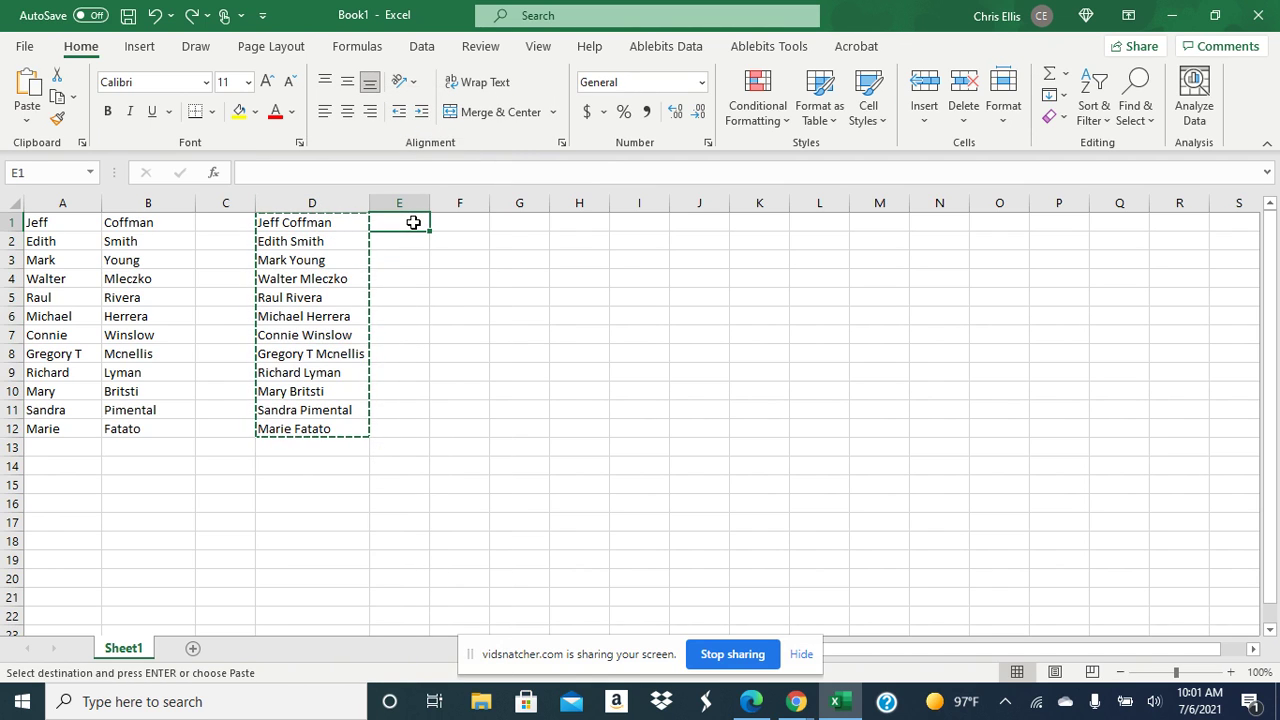
right_click(413, 222)
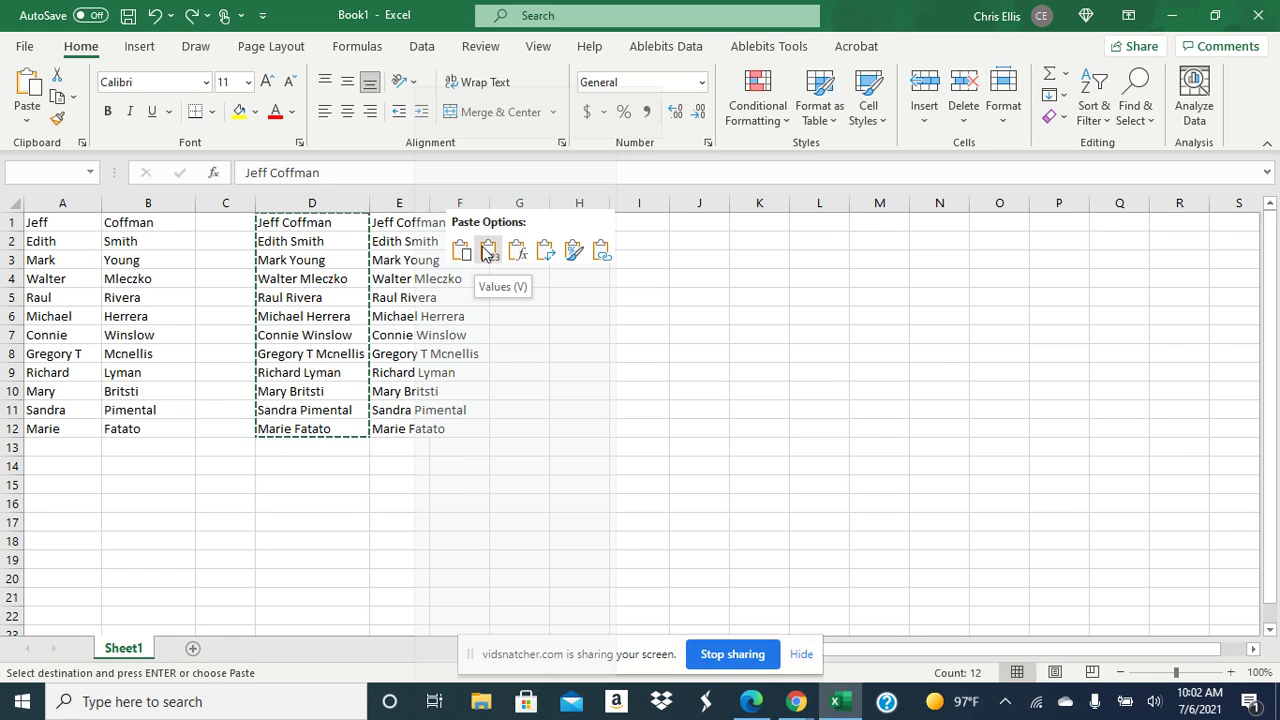
left_click(487, 252)
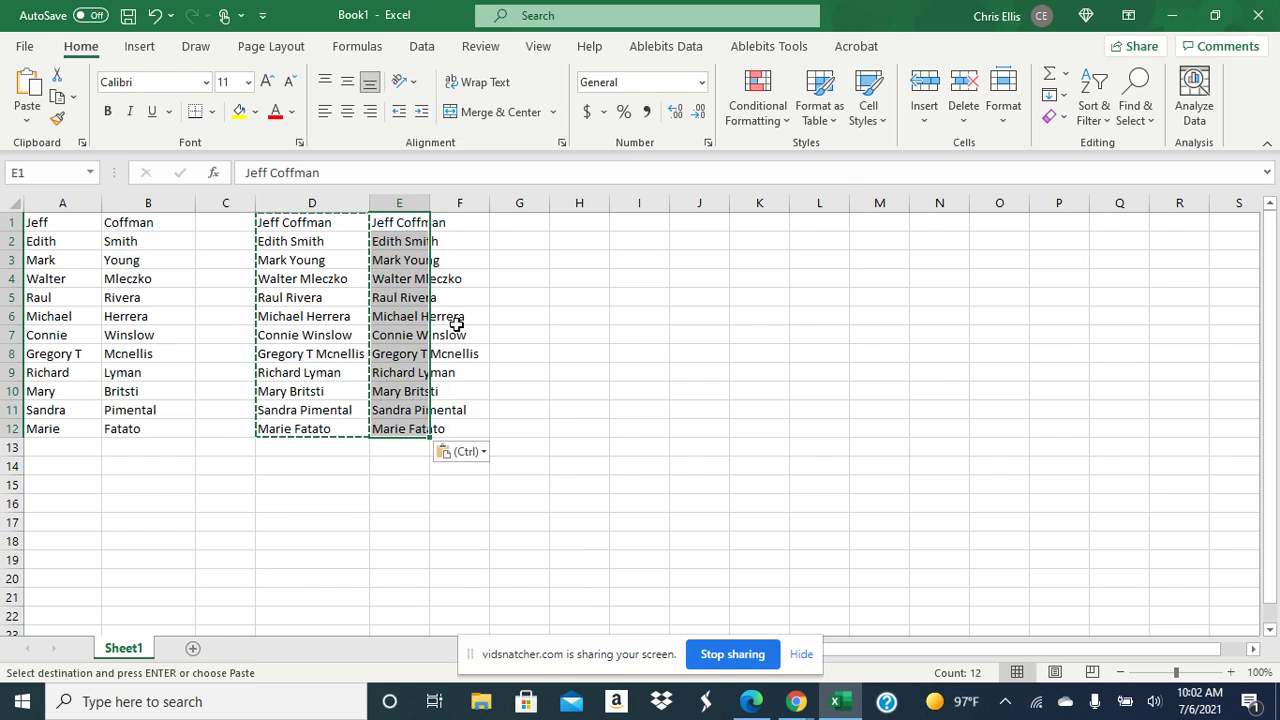
left_click(455, 320)
Delete columns A through D and widen the remaining full-name column to fit its contents.
left_click_drag(348, 203, 62, 192)
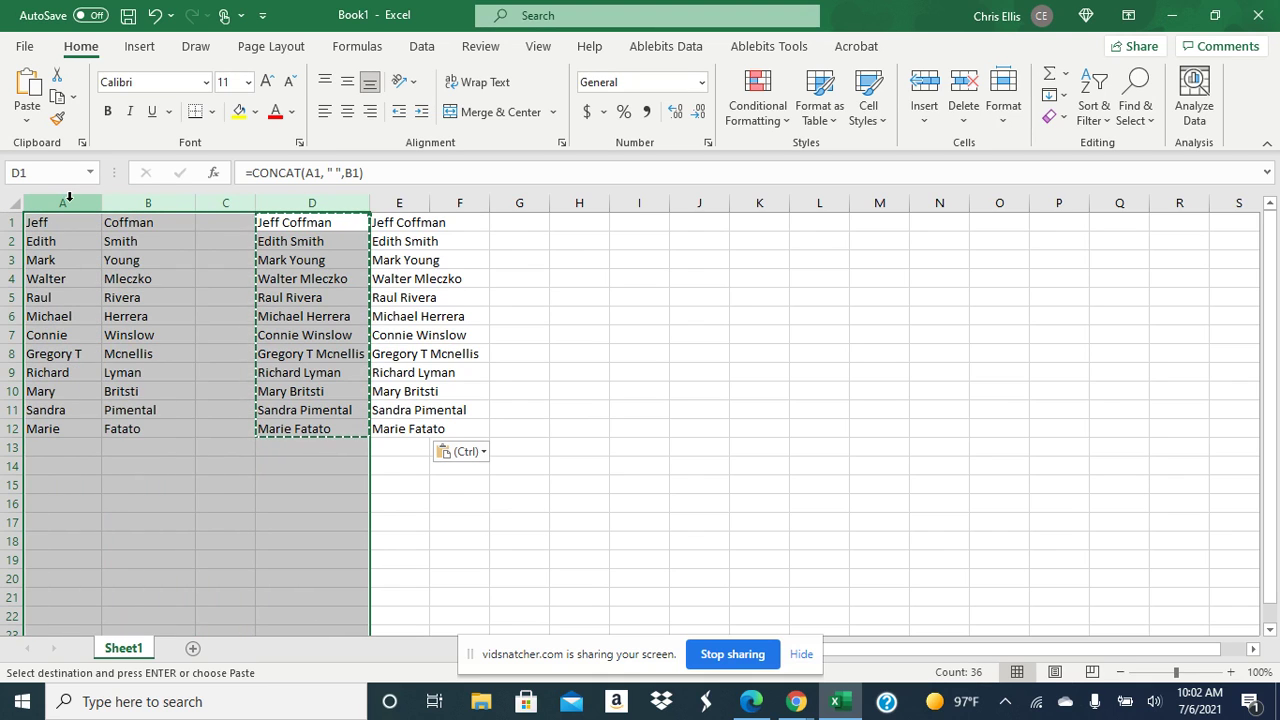
right_click(68, 197)
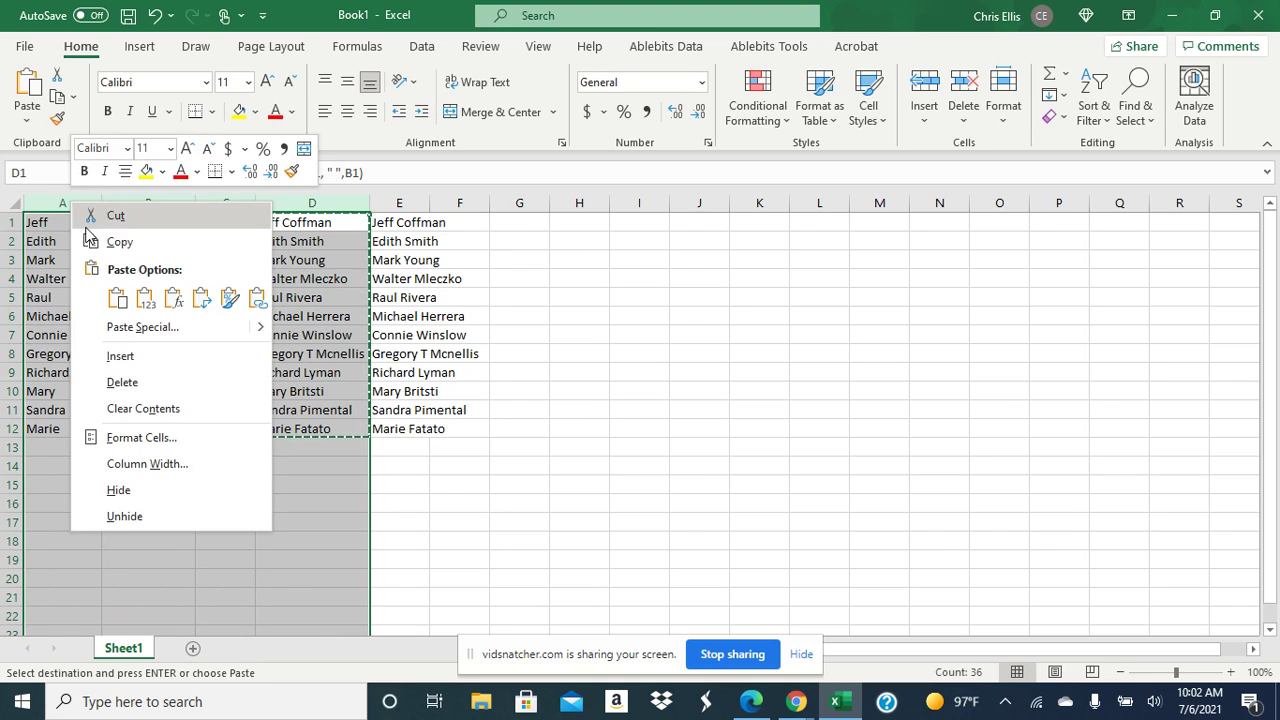
left_click(122, 381)
left_click(166, 354)
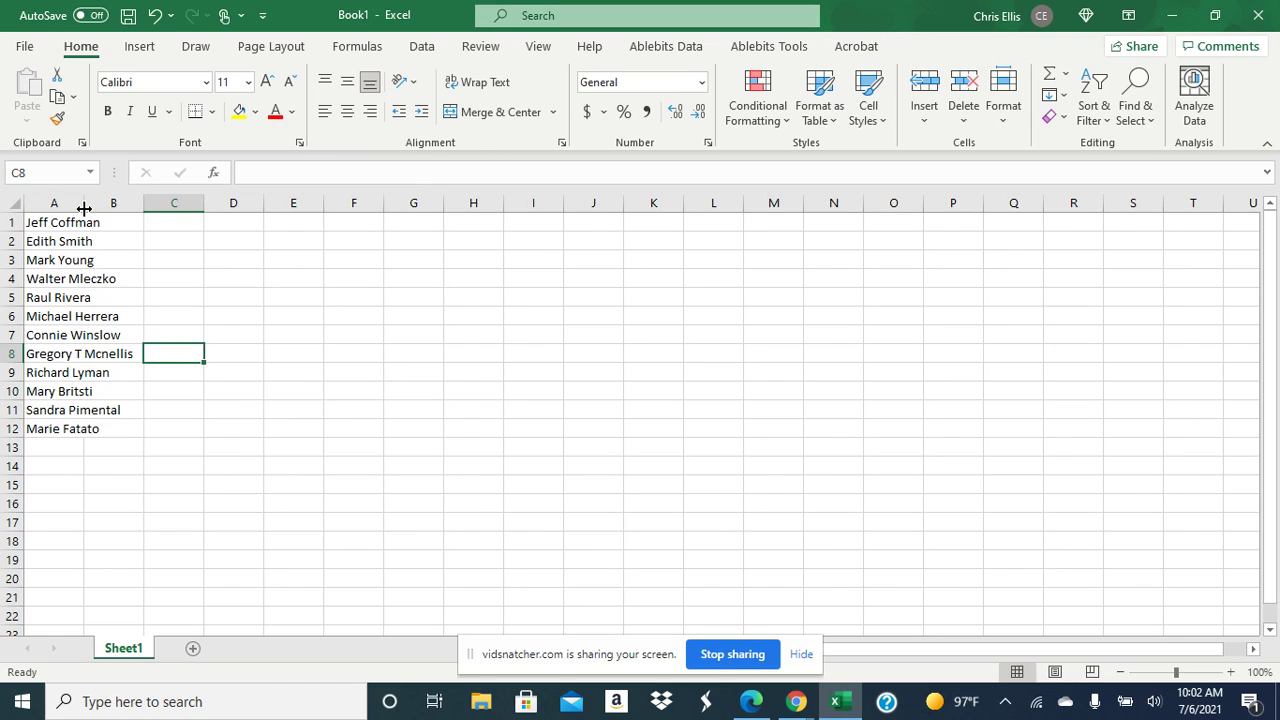
left_click_drag(84, 204, 155, 205)
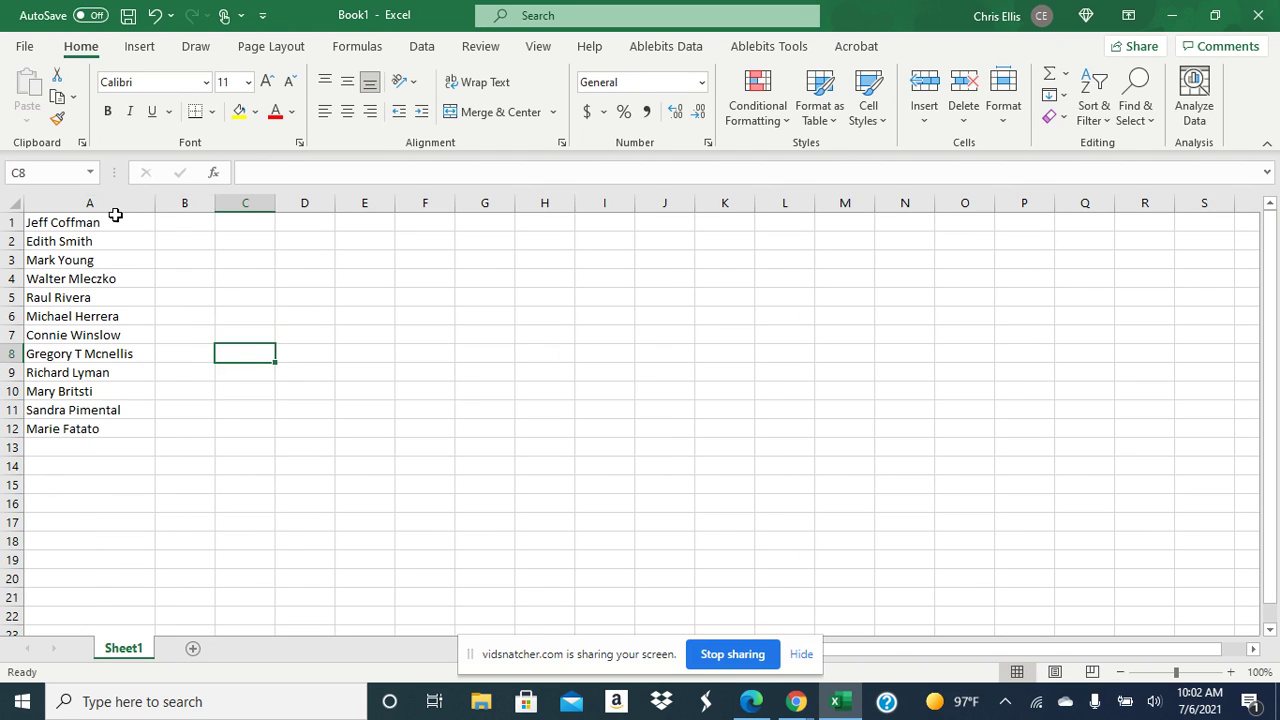
left_click(119, 222)
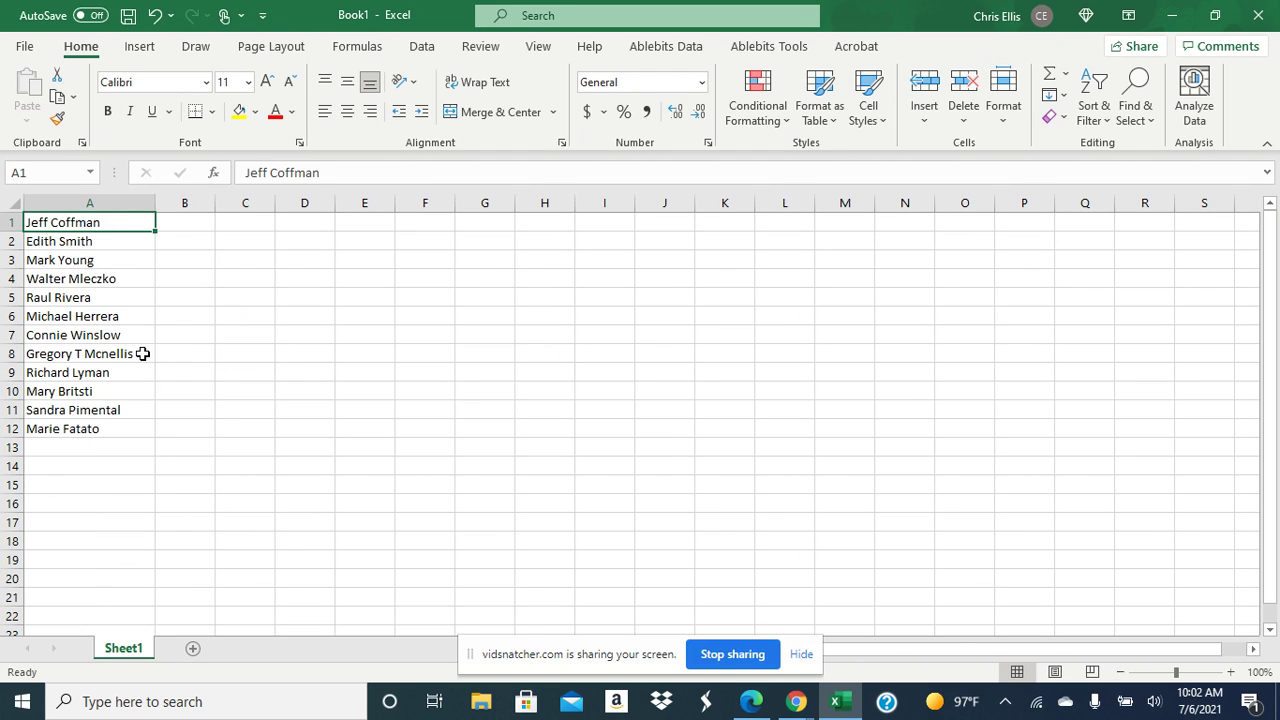